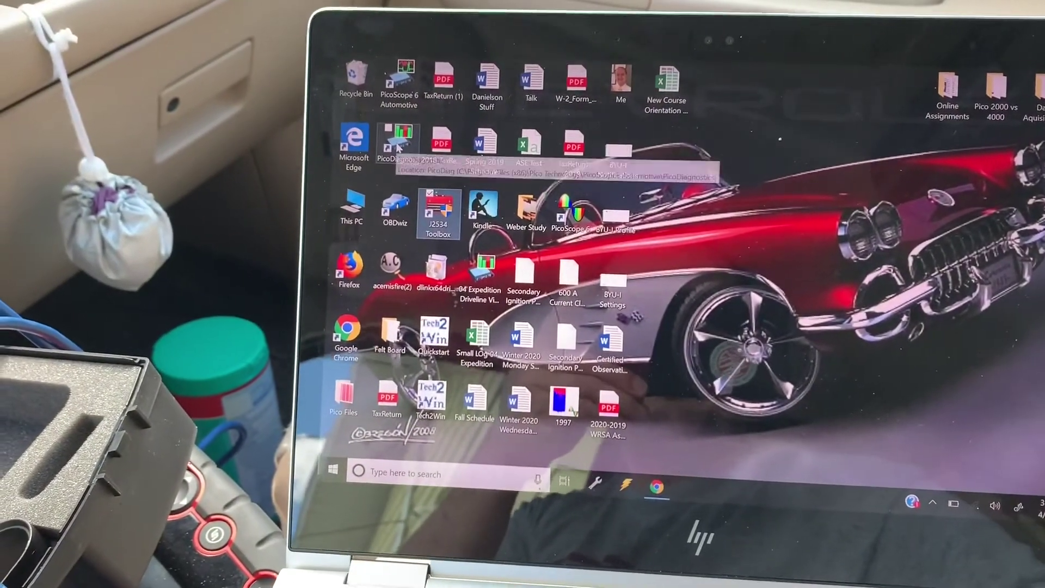
- Launch PicoDiagnostics from its desktop shortcut and start the NVH vibration test
left_click(381, 126)
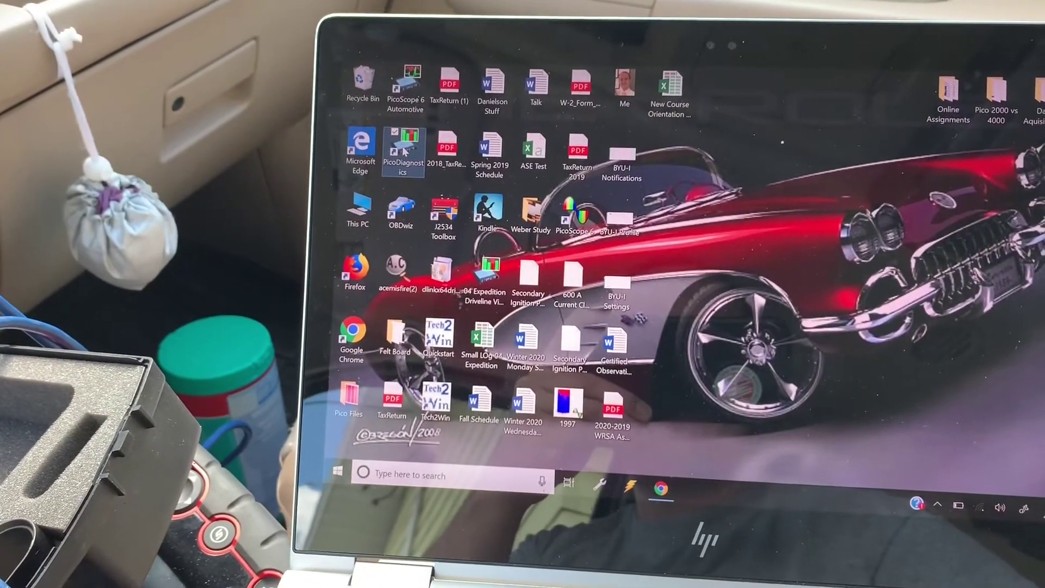
double_click(404, 151)
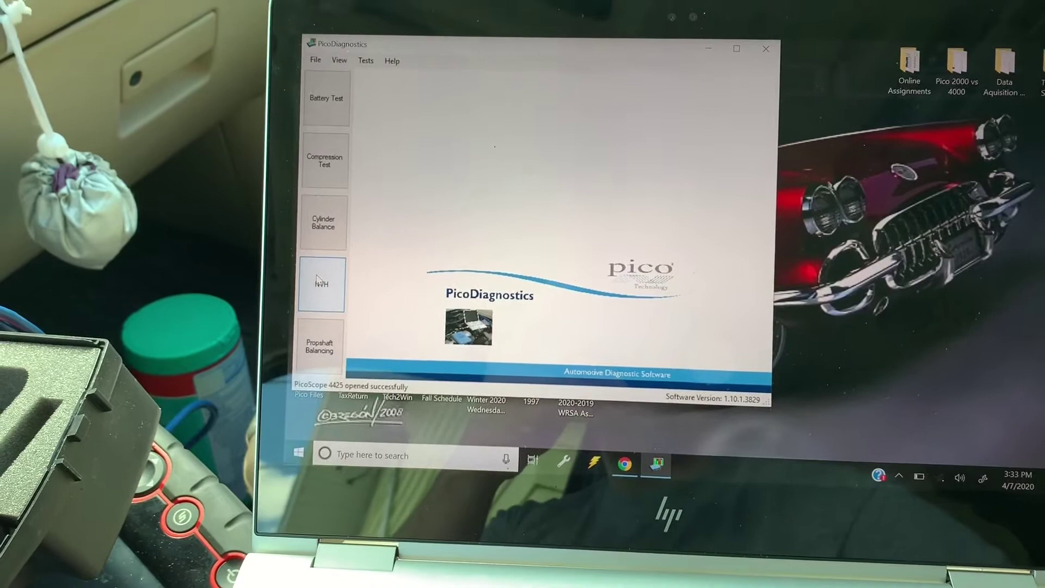
left_click(314, 279)
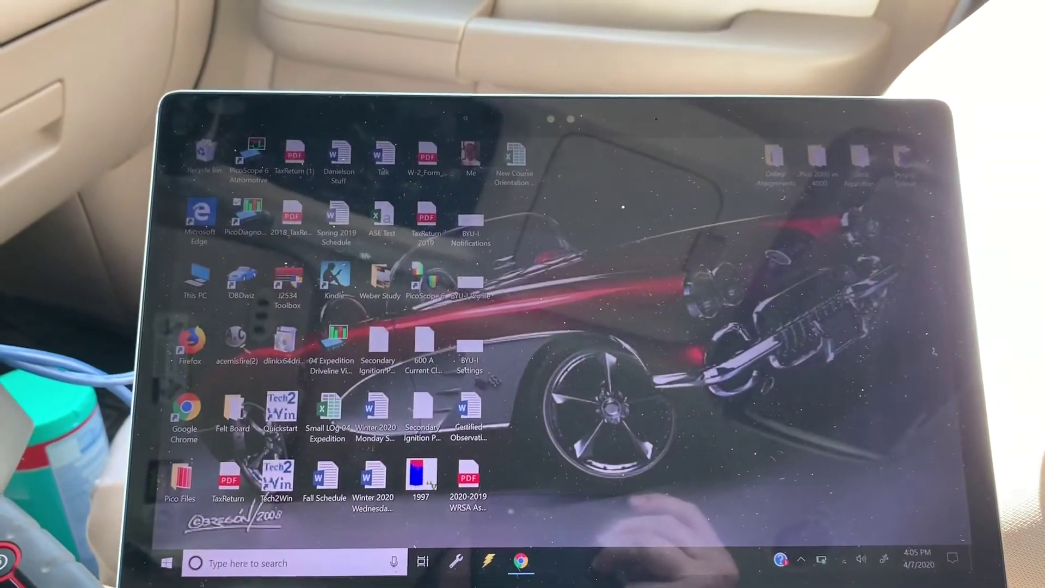
- Launch J2534 Toolbox, allow it through UAC and decline the offered update
left_click(293, 285)
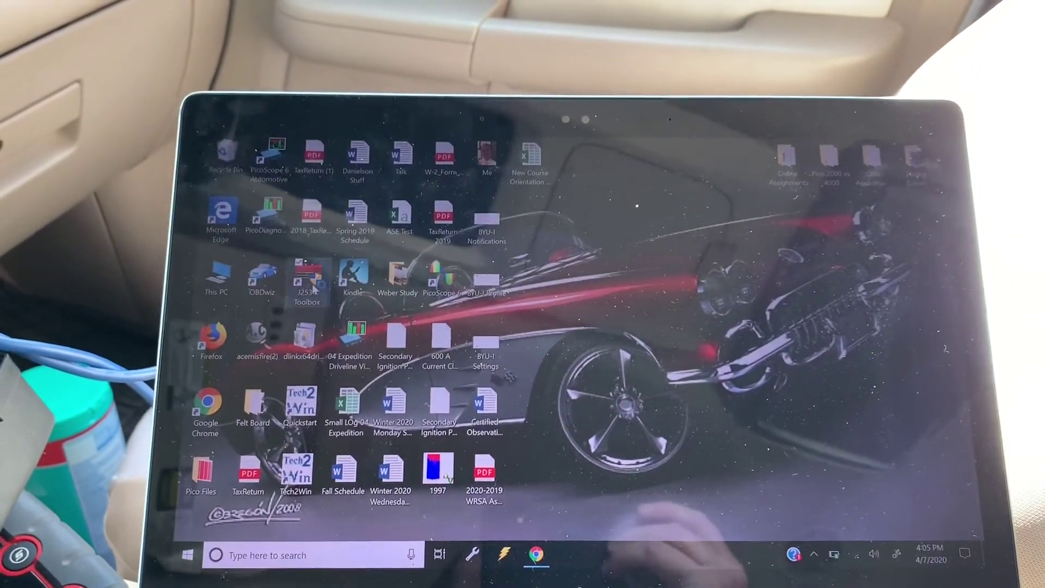
double_click(313, 289)
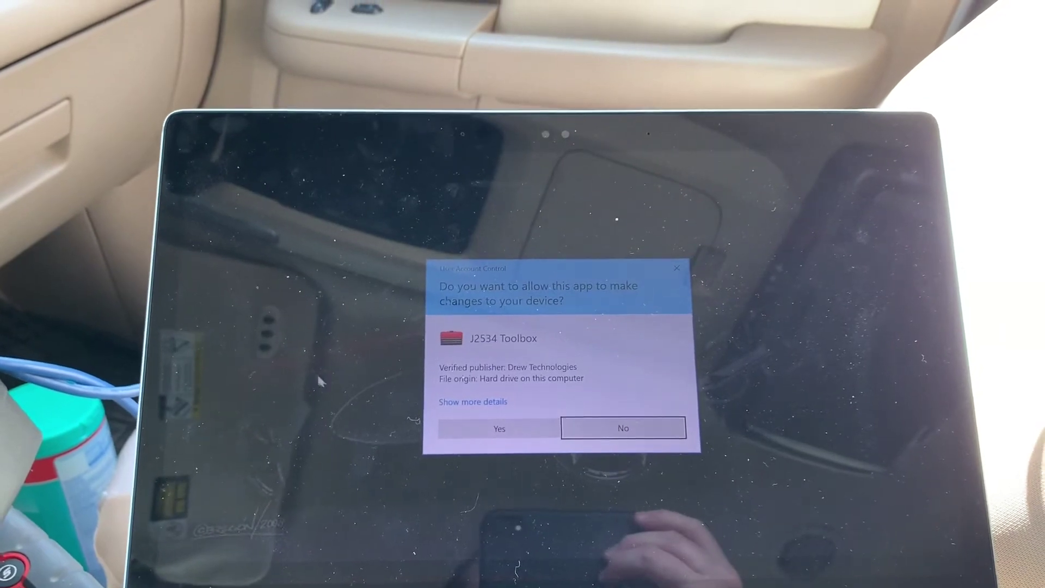
left_click(457, 430)
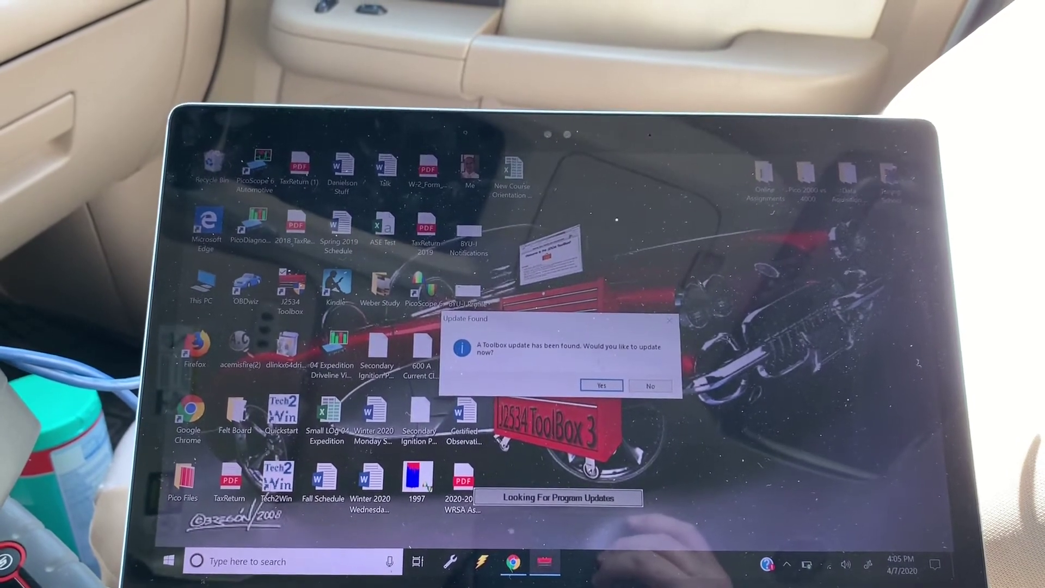
left_click(650, 386)
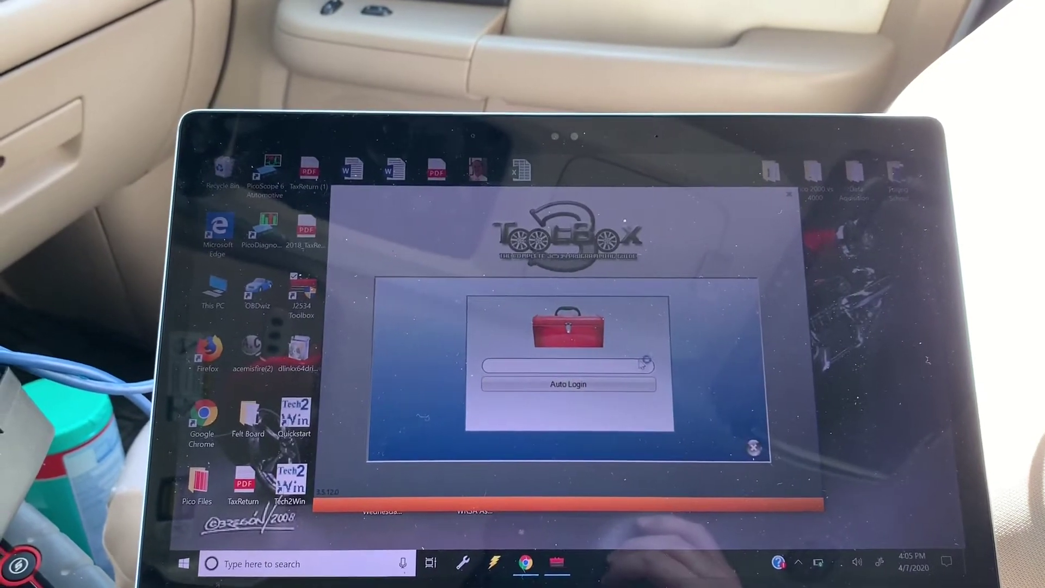
- Select the CarDAQ-M interface in the device list, then minimize the toolbox to the desktop
left_click(648, 365)
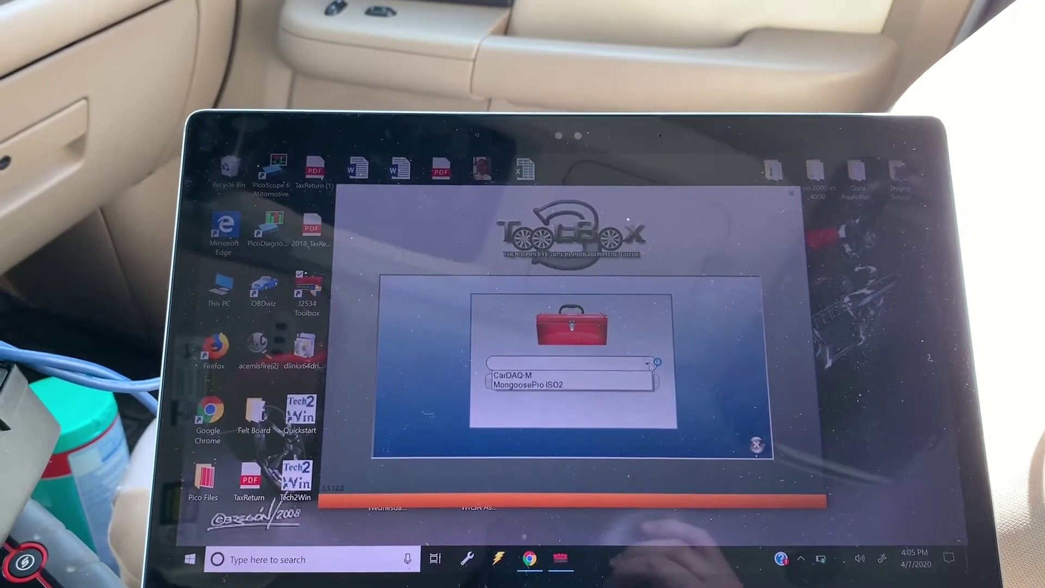
left_click(629, 375)
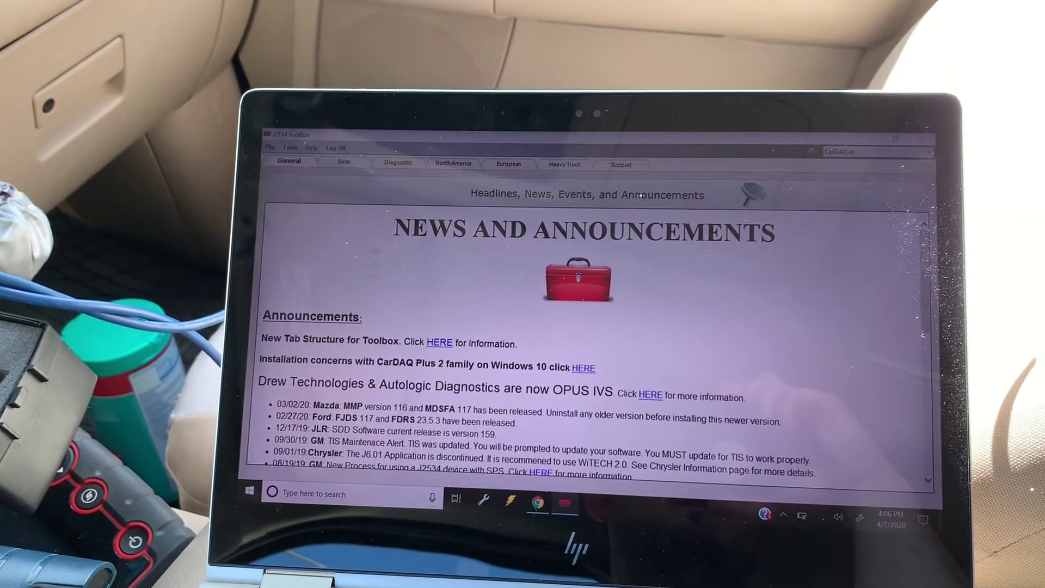
key("super+d")
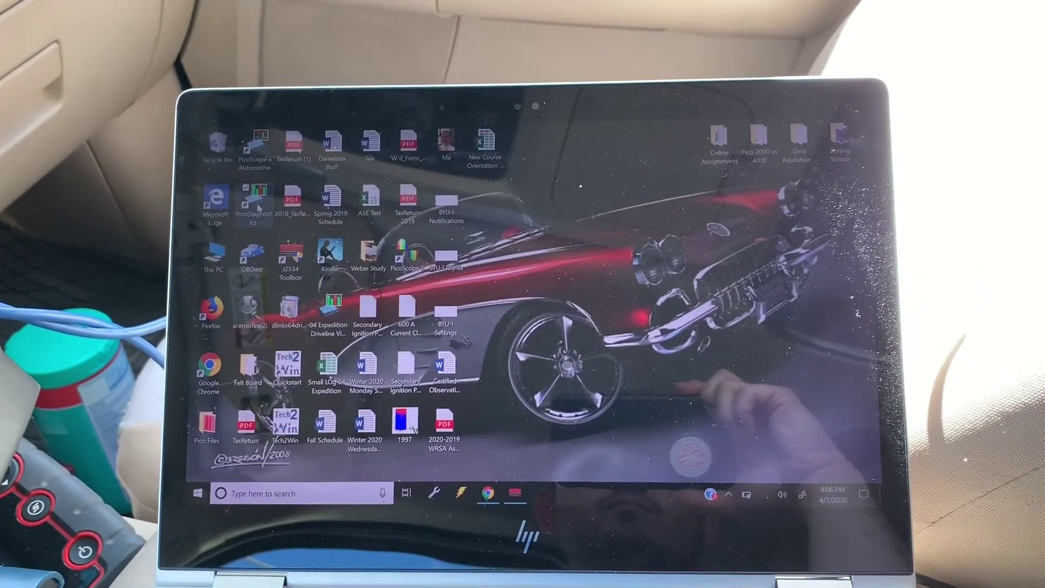
- Relaunch PicoDiagnostics and start a new NVH test: OBDII RPM via CarDAQ-M, V8 engine, 4WD, default differential ratio
double_click(258, 207)
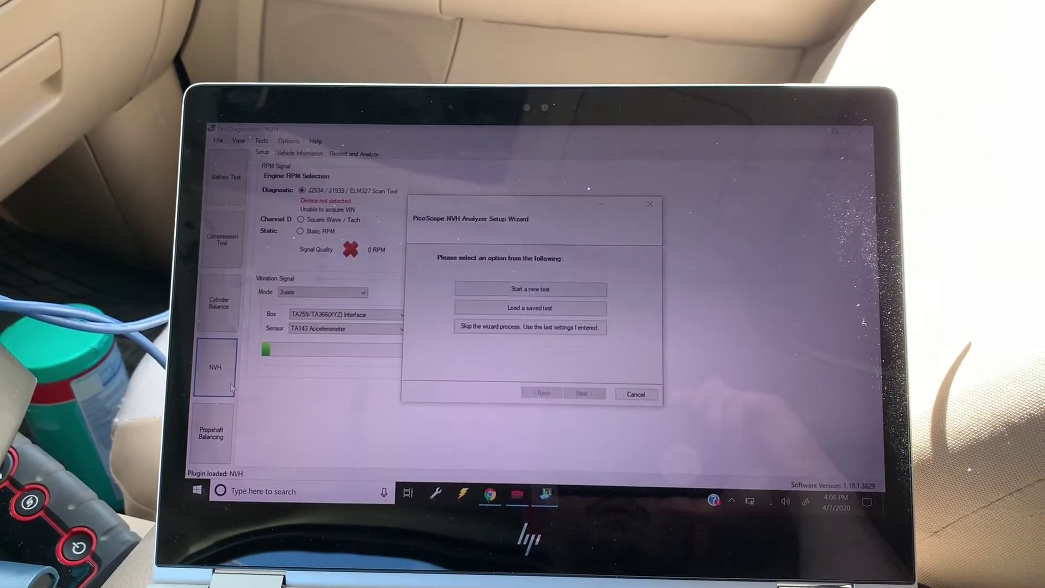
left_click(487, 289)
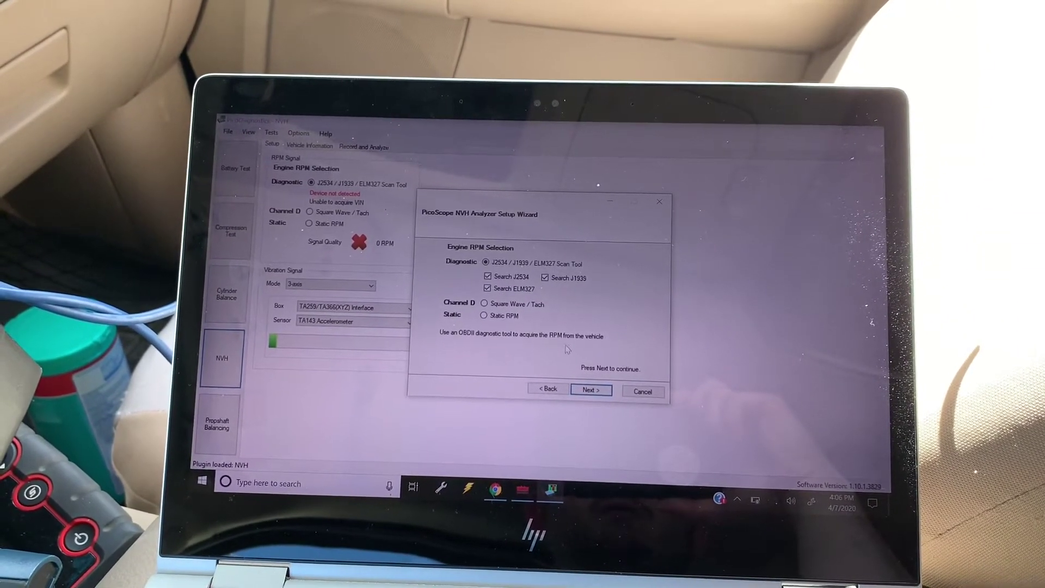
left_click(591, 391)
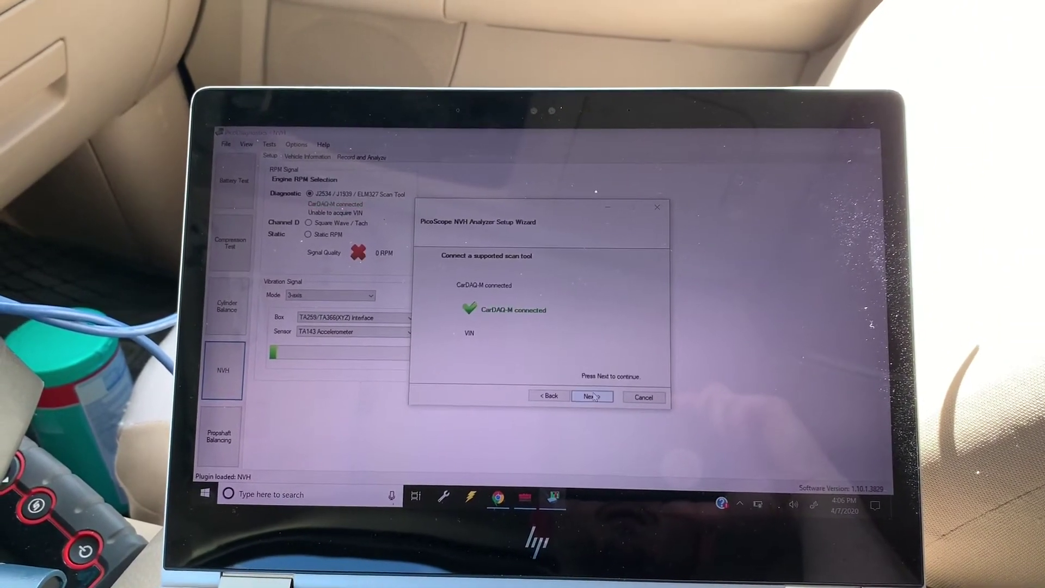
left_click(593, 397)
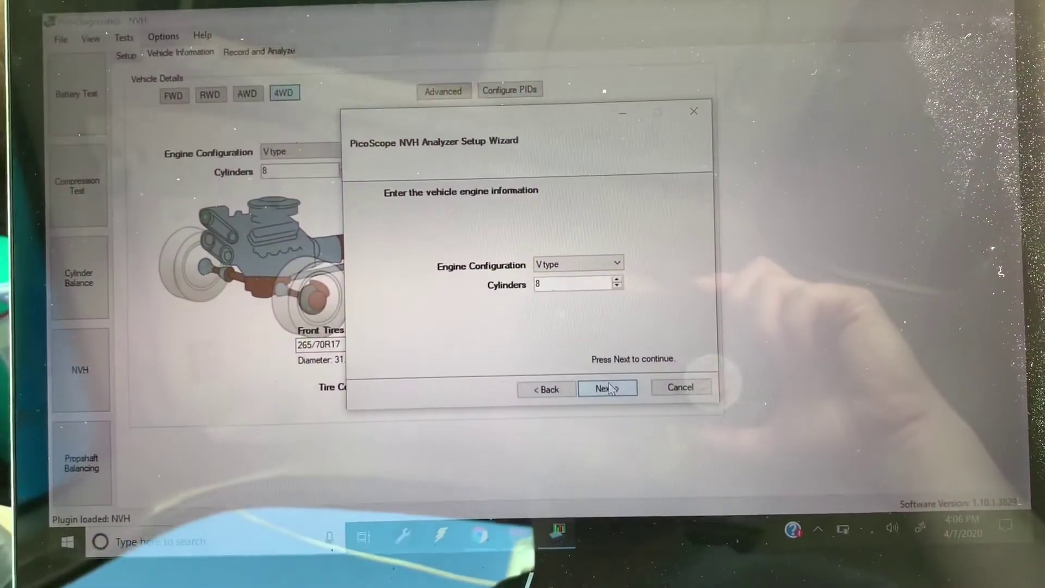
left_click(608, 388)
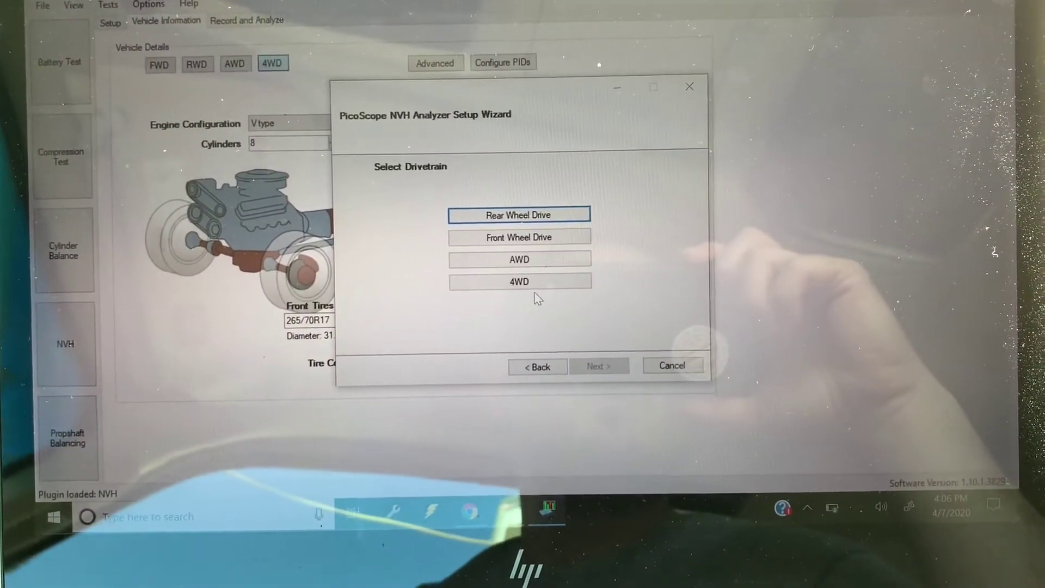
left_click(534, 284)
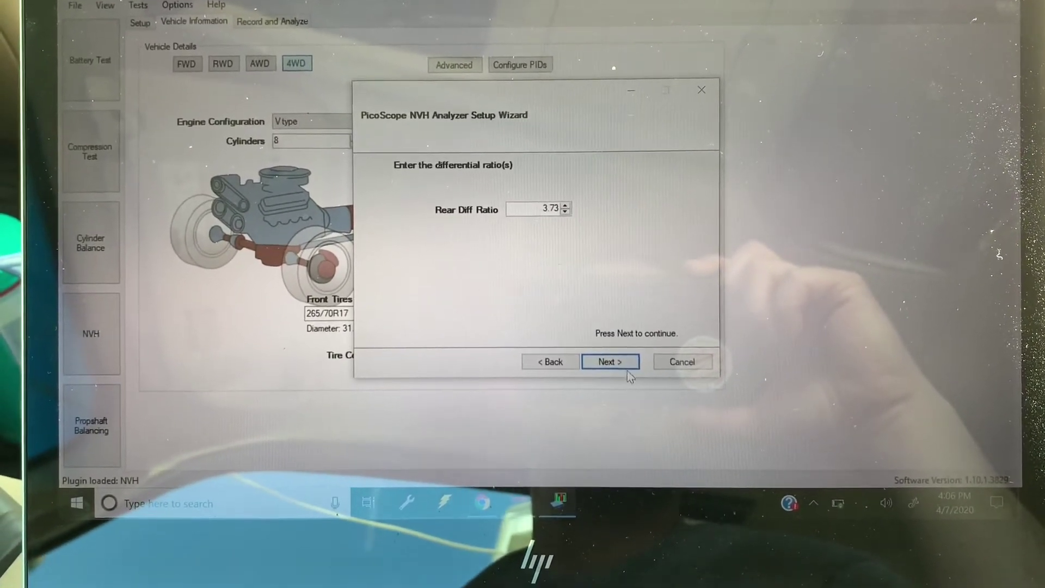
left_click(624, 363)
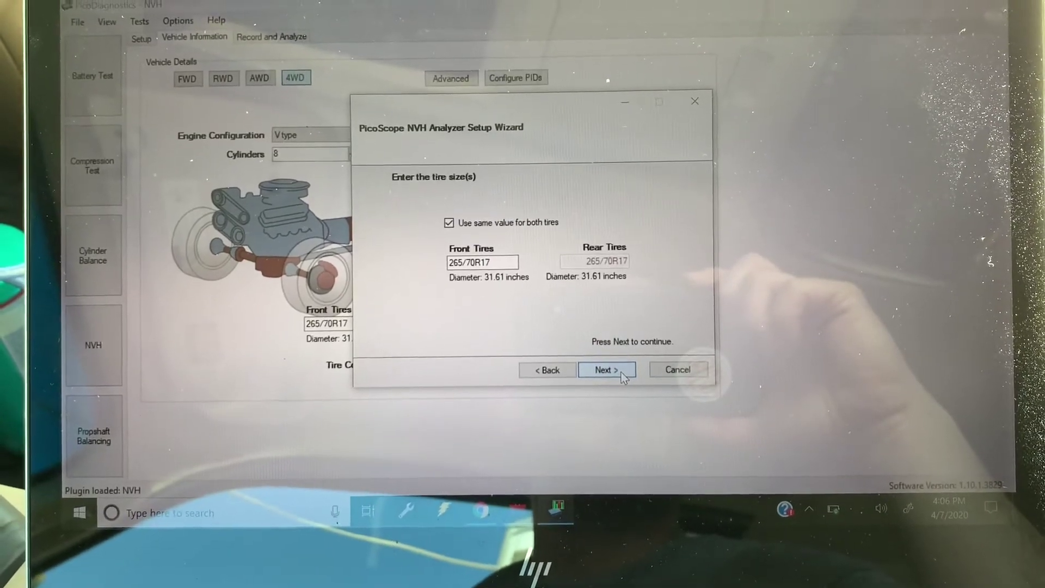
- Accept 265/70R17 tires, choose the three-channel interface and TA143 accelerometer, then pass the connection pages
left_click(622, 371)
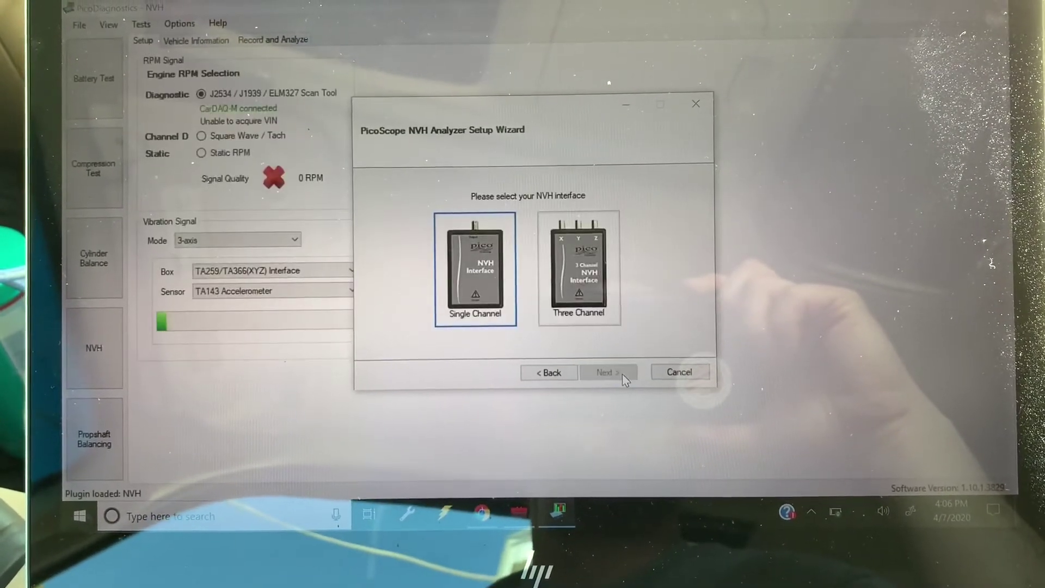
left_click(575, 262)
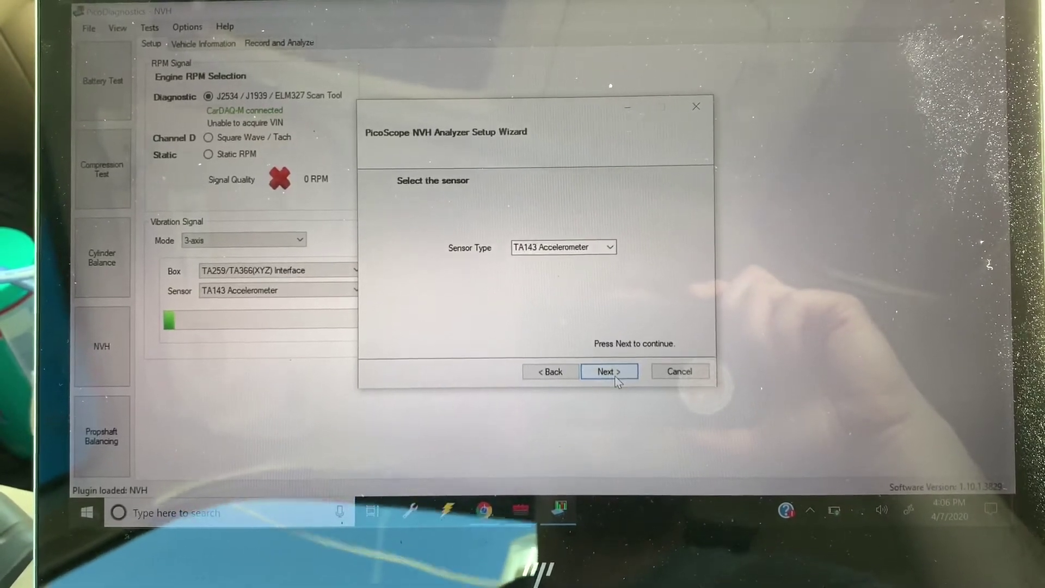
left_click(608, 372)
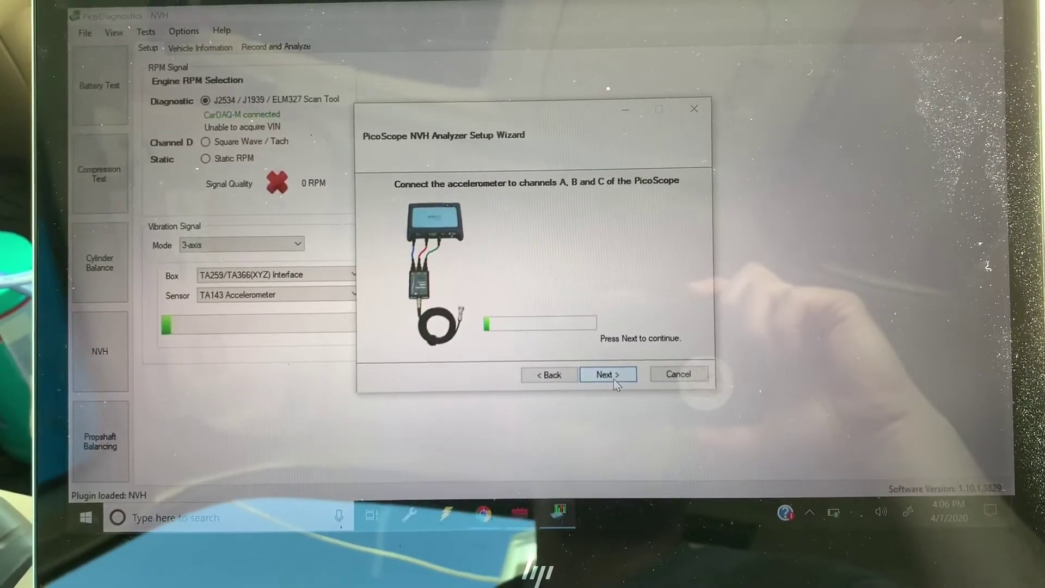
left_click(611, 379)
left_click(609, 380)
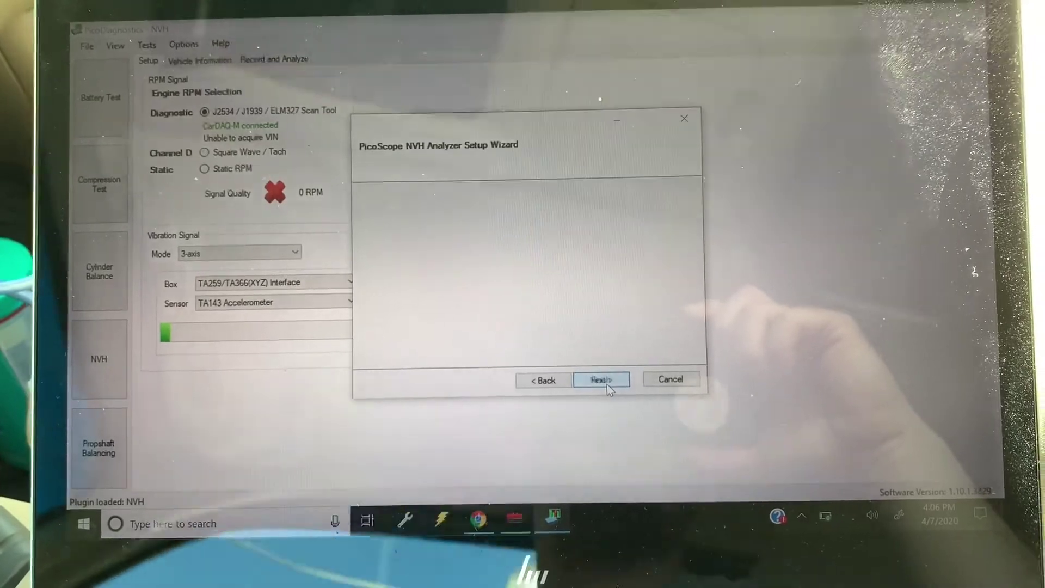
- Finish the NVH Setup Wizard to reach the empty 0–180 Hz frequency graph
left_click(608, 381)
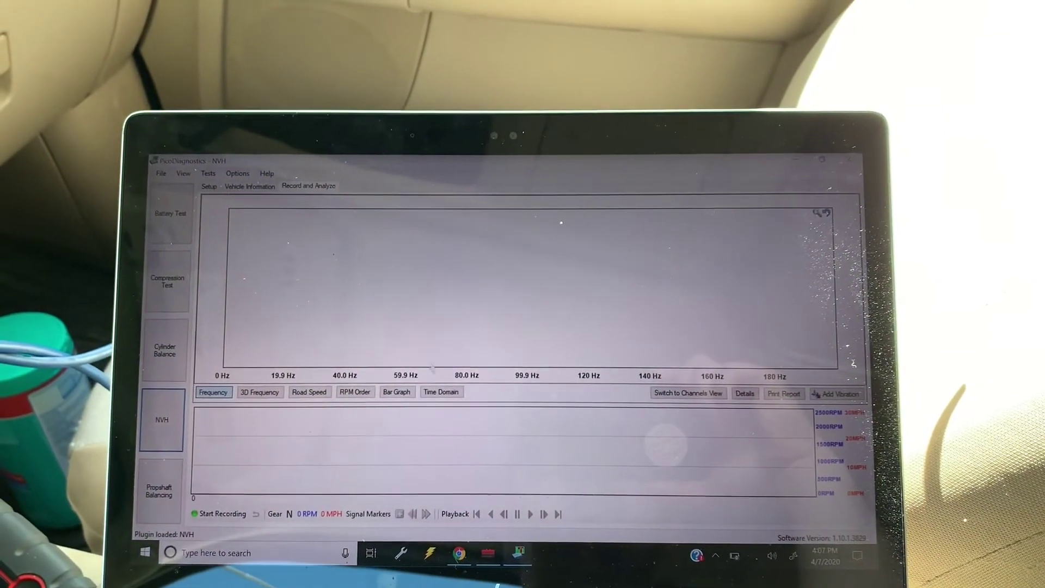
- Show the Vehicle Information page and check the Advanced settings, closing them unchanged
left_click(255, 185)
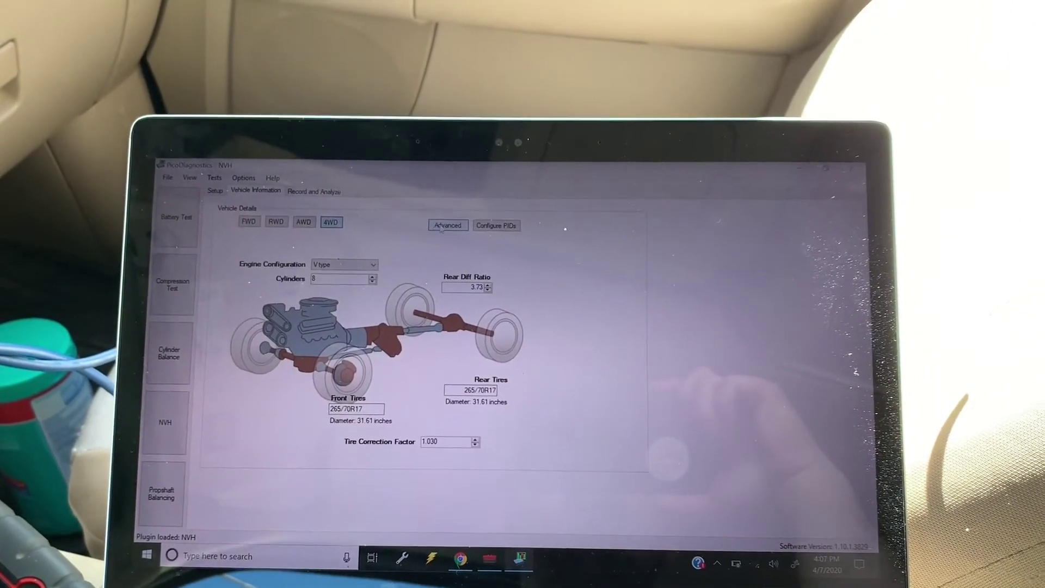
left_click(445, 227)
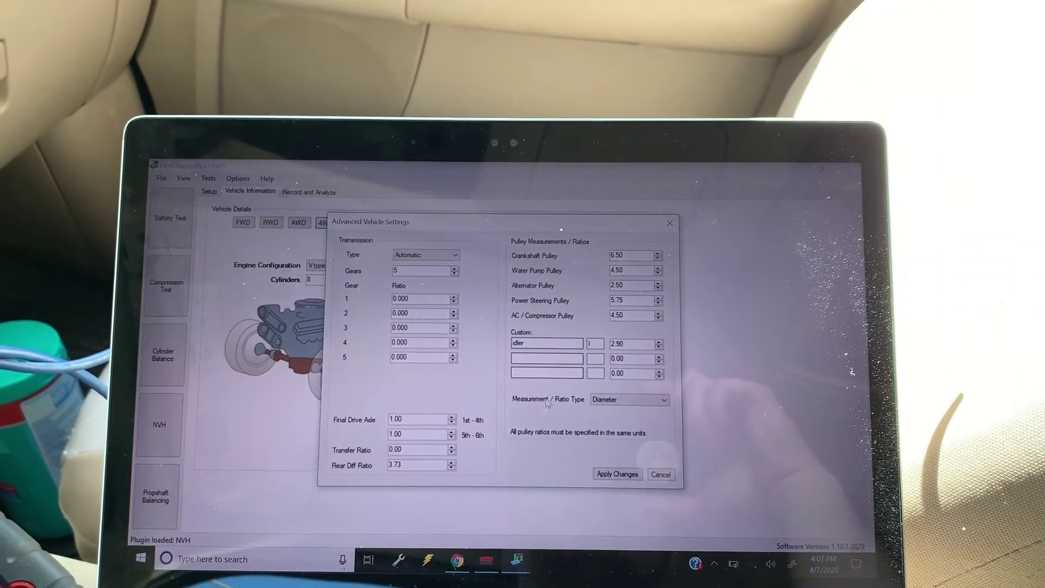
left_click(661, 473)
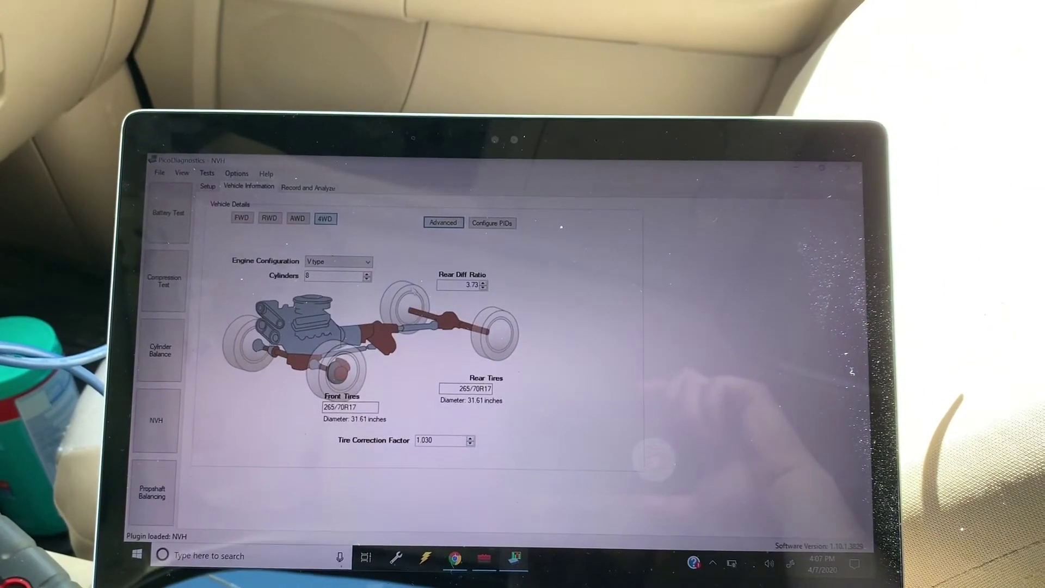
- Switch back to Record and Analyze to show the recorded spectrum with T1, P1, P2 and E4 peaks
left_click(327, 186)
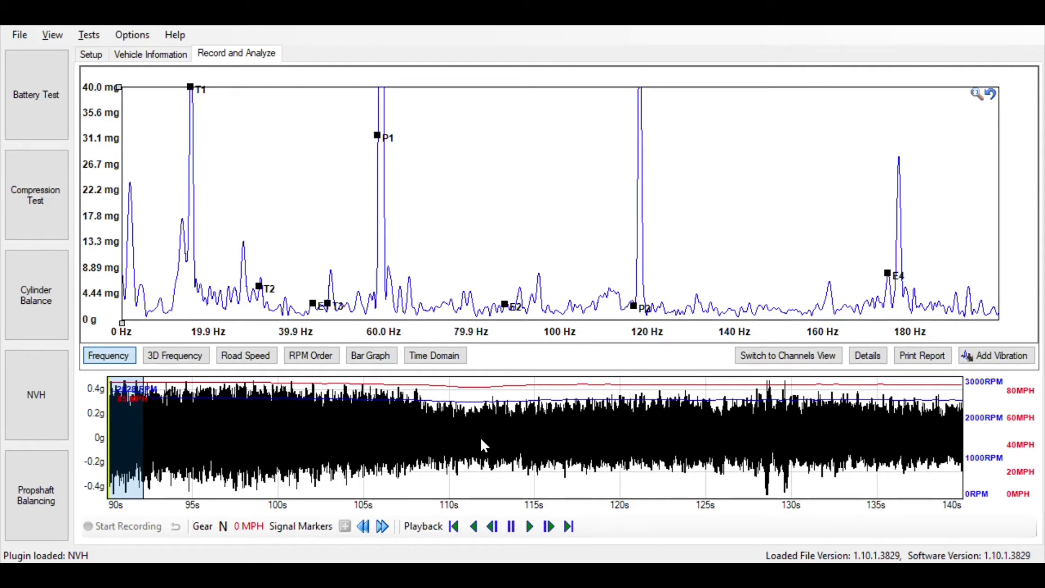
- Play the recording forward to about 122 s, around 2425 RPM
left_click(529, 526)
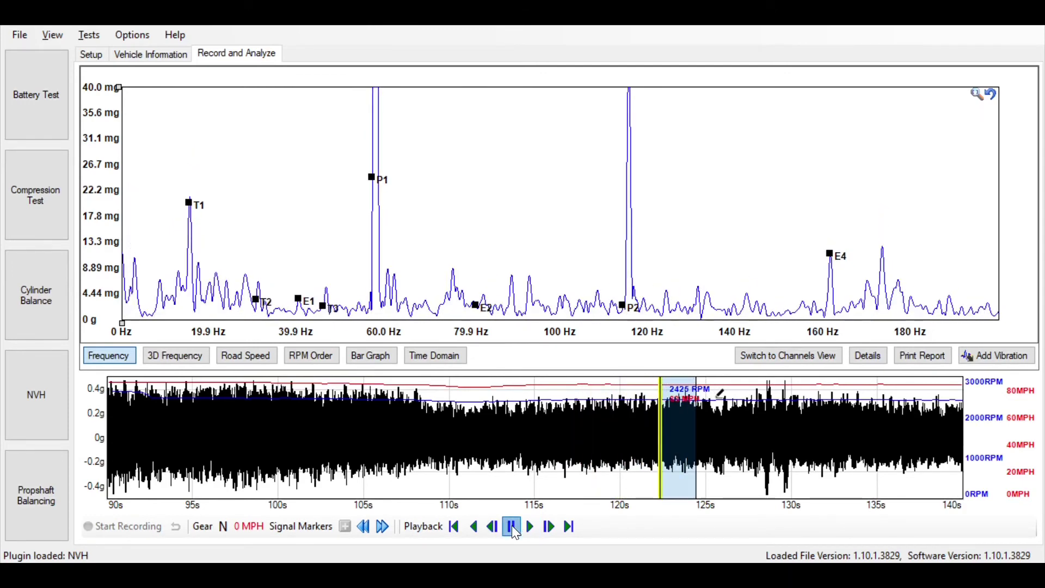
- Pause playback, switch to the 3D Frequency waterfall and rotate it for a clearer perspective
left_click(513, 527)
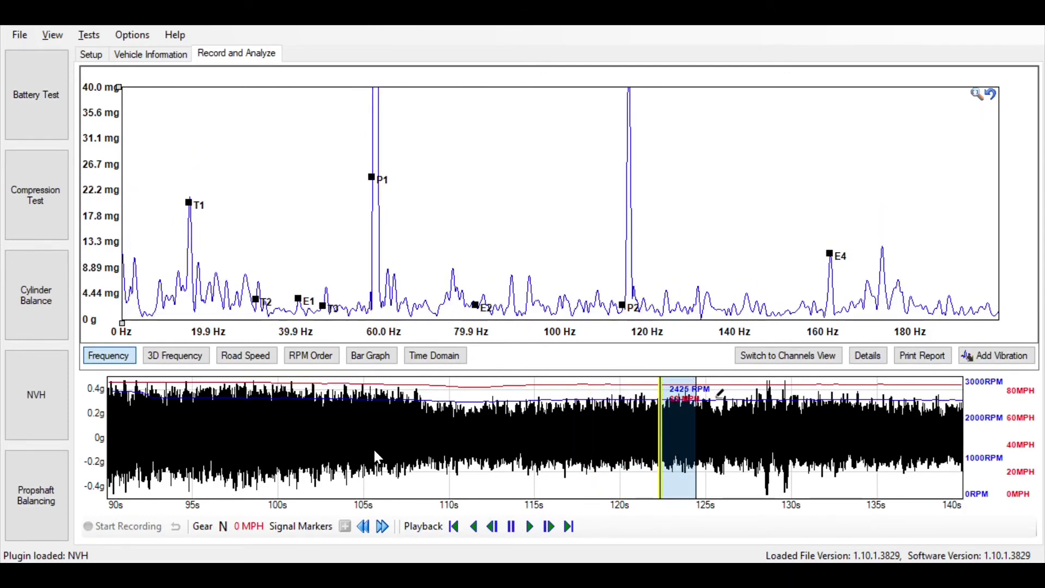
left_click(187, 356)
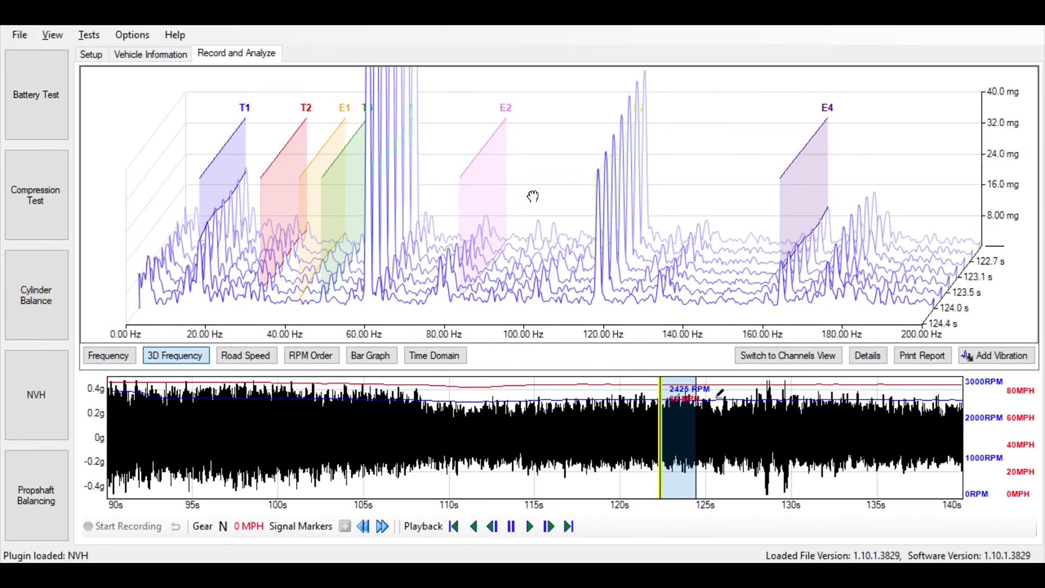
left_click_drag(461, 209, 392, 297)
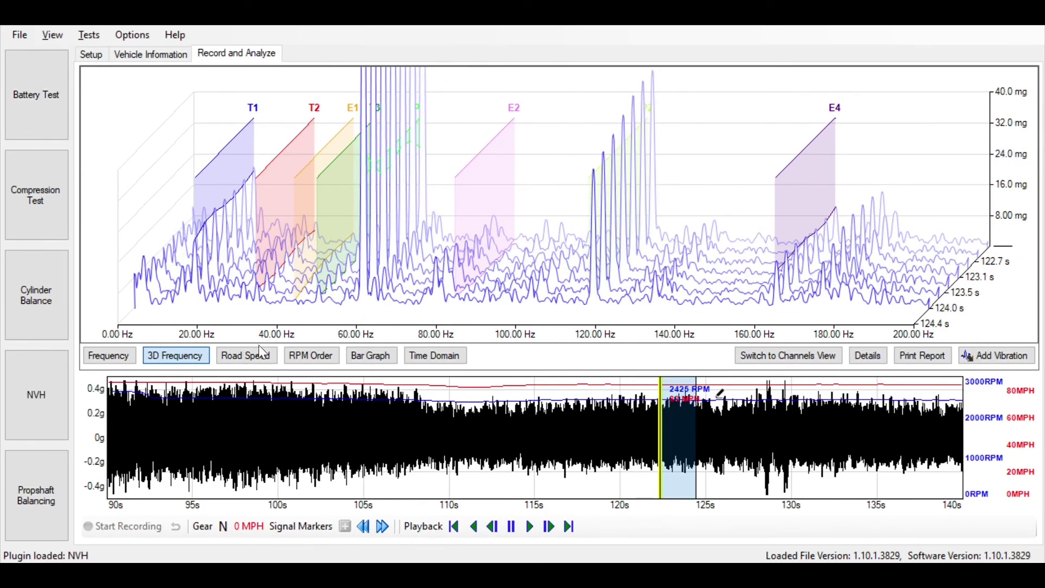
- Show Relative Vibration Indices as bars and play to about 128 s, where P1 reaches 36.1 mg
left_click(371, 357)
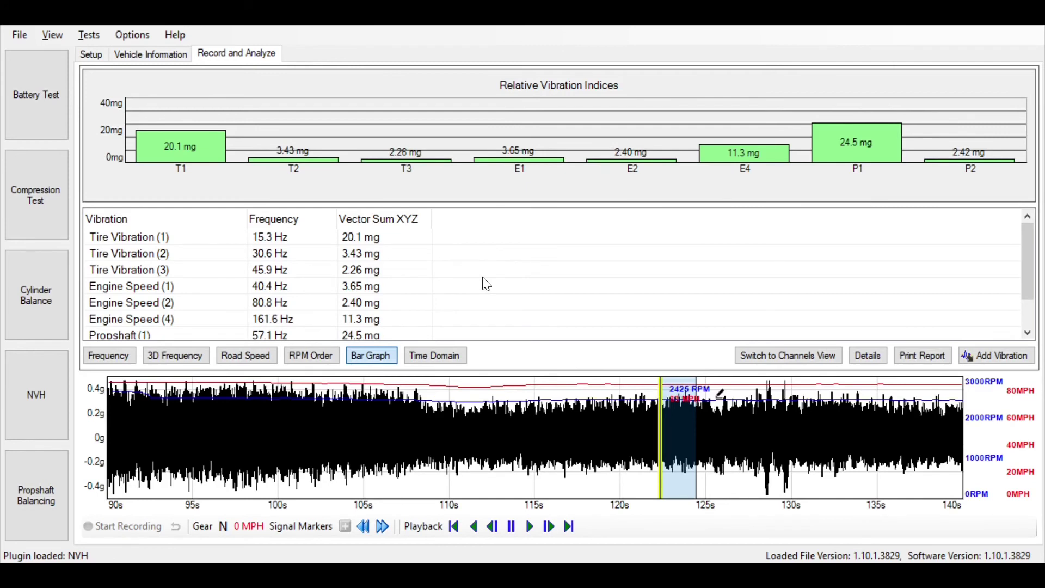
left_click(529, 527)
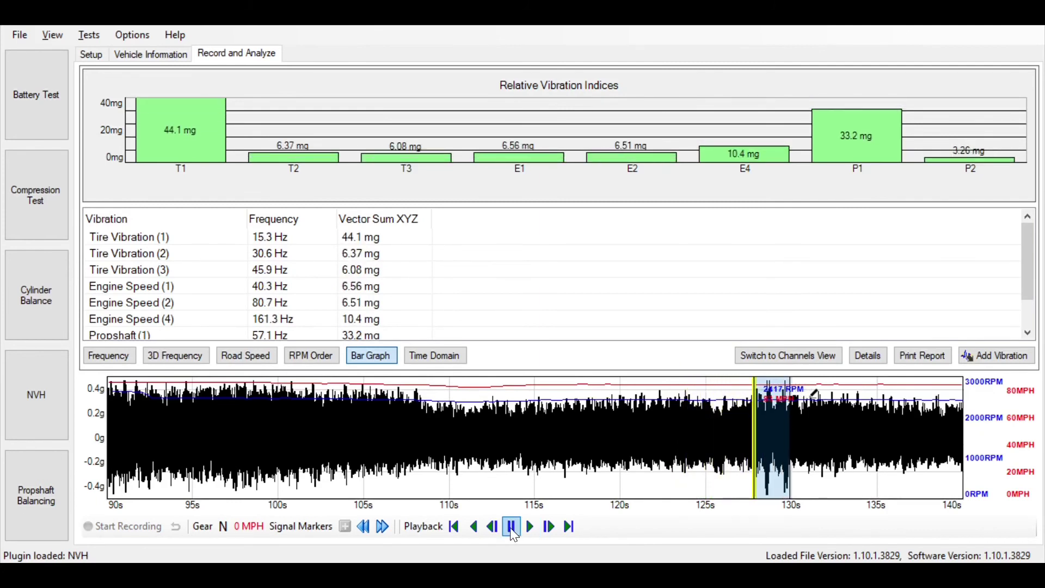
left_click(511, 527)
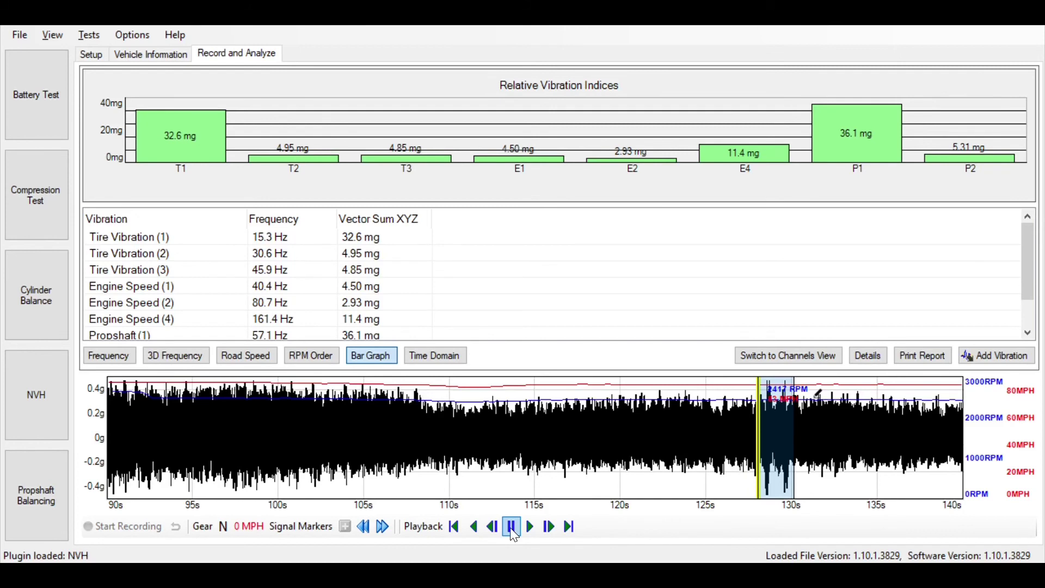